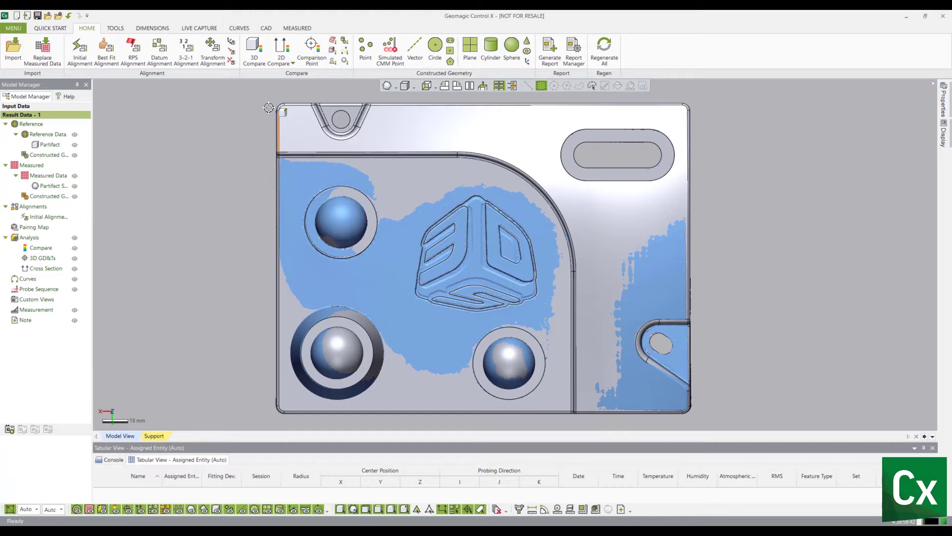
- Begin 3D Compare, trying a 0.56 mm maximum deviation before setting it back to Auto
left_click(254, 58)
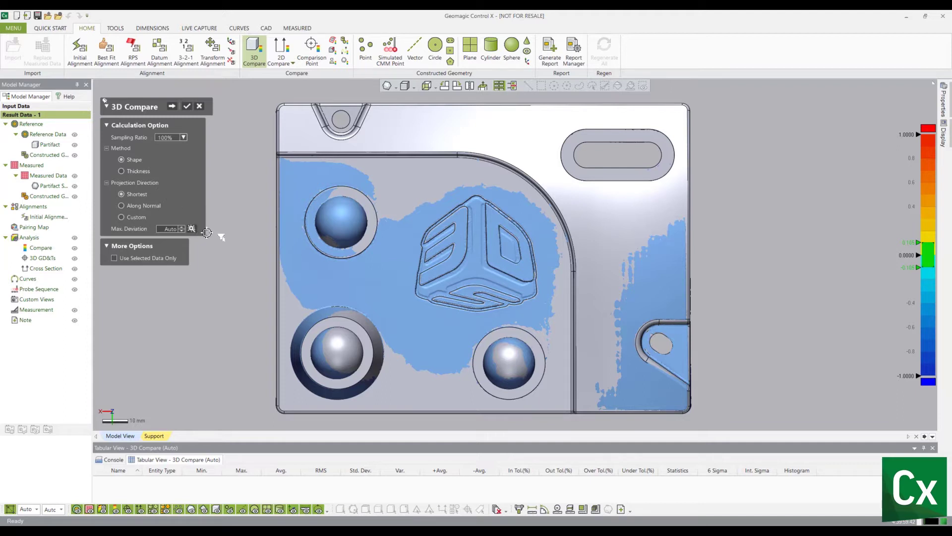
left_click(182, 230)
type("0.56")
key("Return")
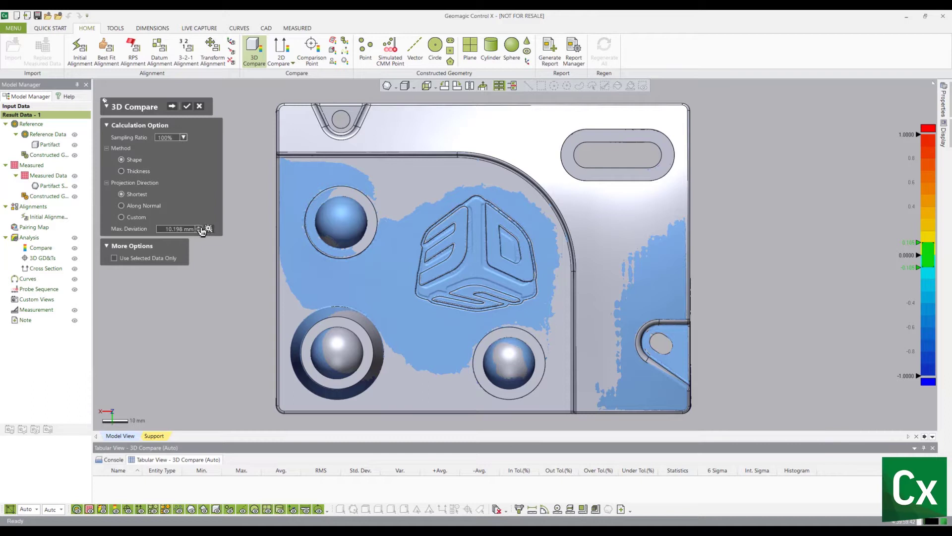
left_click(189, 230)
left_click(166, 238)
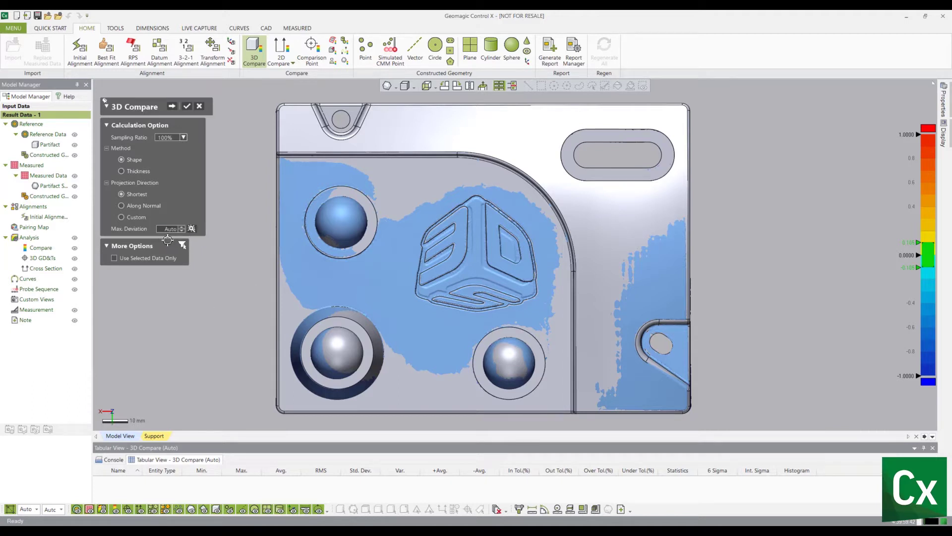
- Calculate the deviation map, then orbit and zoom in on the cube feature
left_click(172, 106)
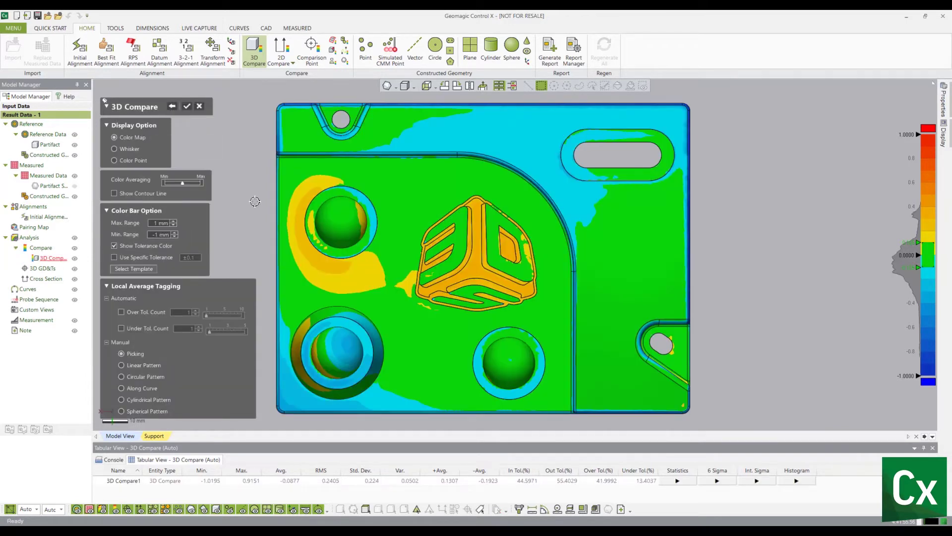
mouse_move(421, 297)
right_mouse_down()
mouse_move(297, 200)
mouse_move(399, 261)
right_mouse_up()
scroll(327, 219, "down", 2)
key("Escape")
mouse_move(490, 243)
right_mouse_down()
mouse_move(523, 326)
mouse_move(653, 330)
right_mouse_up()
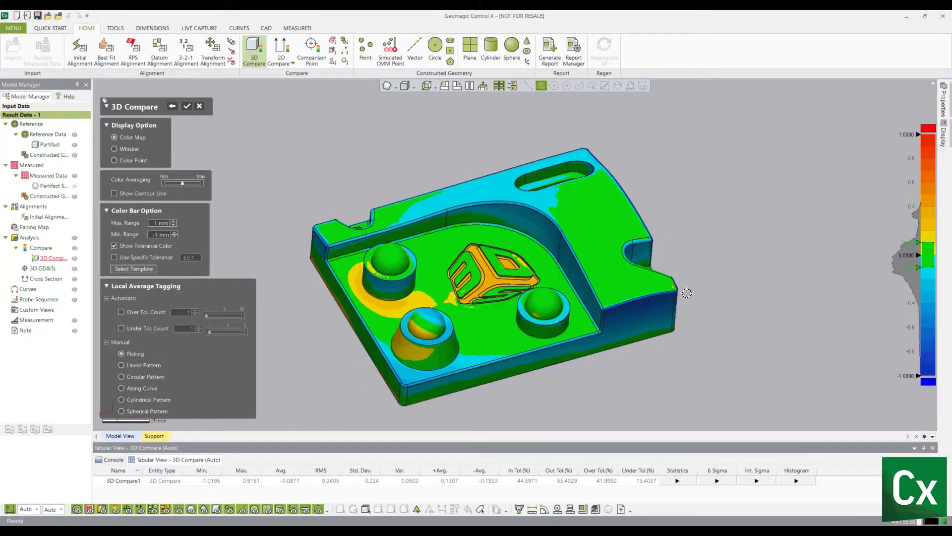
scroll(703, 293, "up", 4)
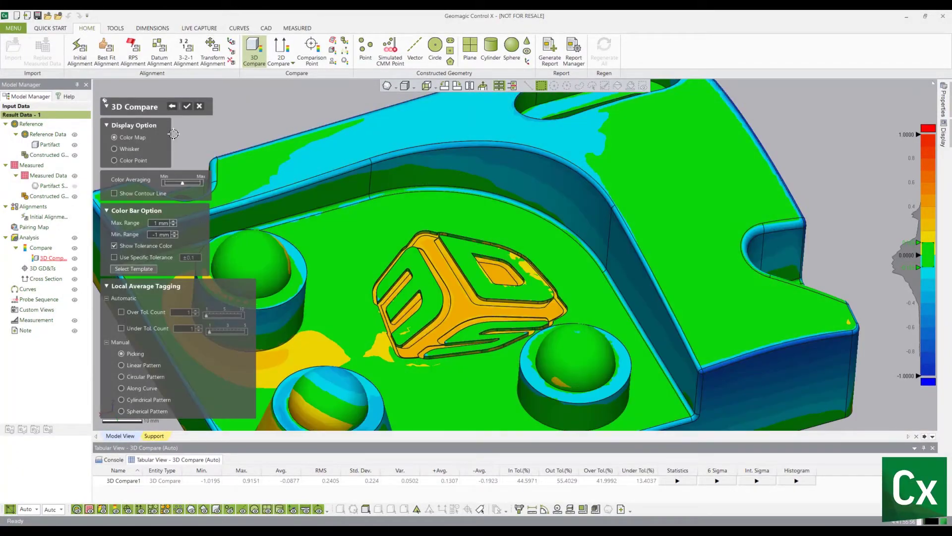
- Display deviations as whiskers, then as colour points, checking the top face and hole
left_click(127, 150)
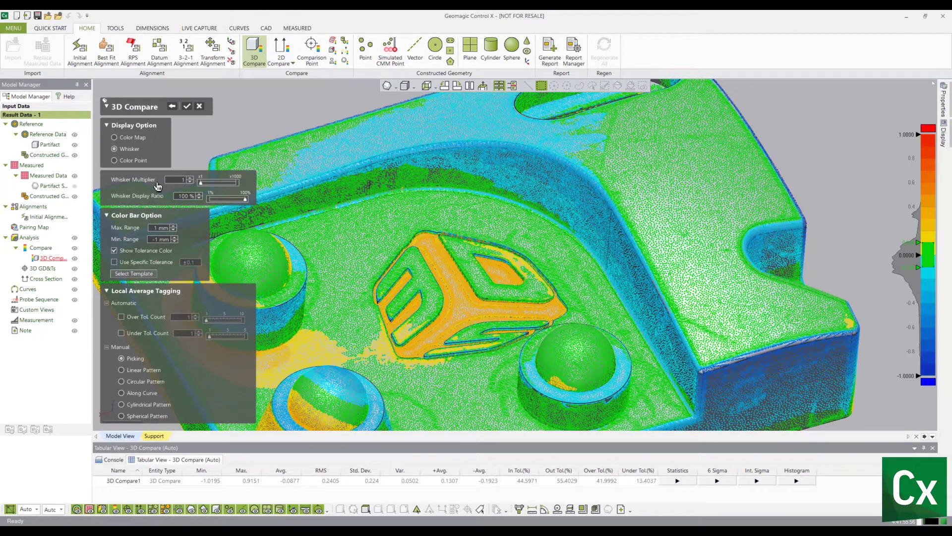
mouse_move(645, 276)
right_mouse_down()
mouse_move(744, 276)
mouse_move(591, 266)
mouse_move(790, 394)
mouse_move(452, 269)
mouse_move(412, 323)
right_mouse_up()
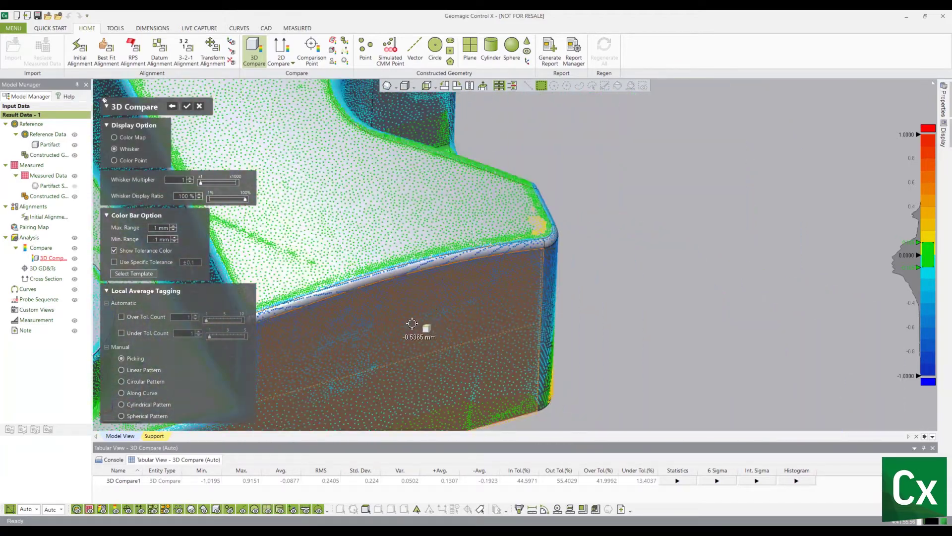
left_click(128, 160)
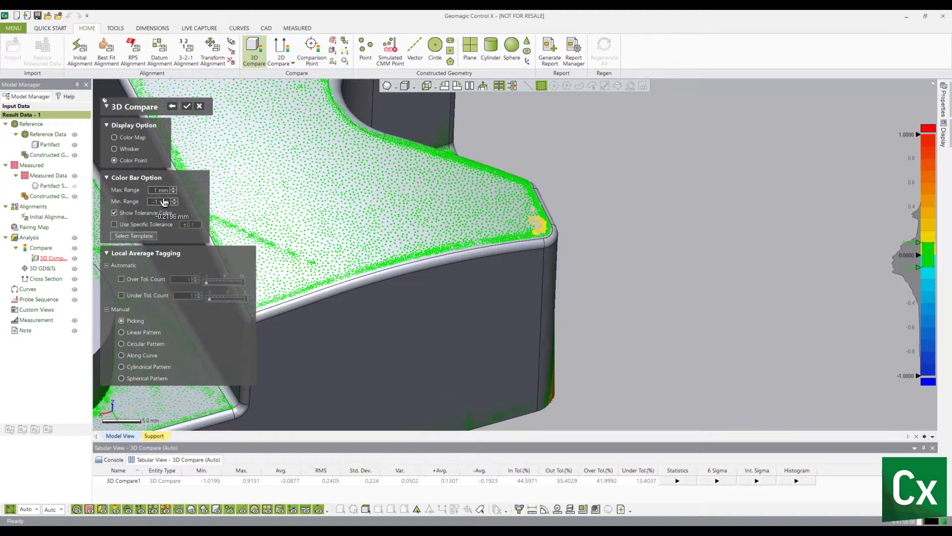
mouse_move(402, 221)
right_mouse_down()
mouse_move(461, 187)
mouse_move(475, 145)
right_mouse_up()
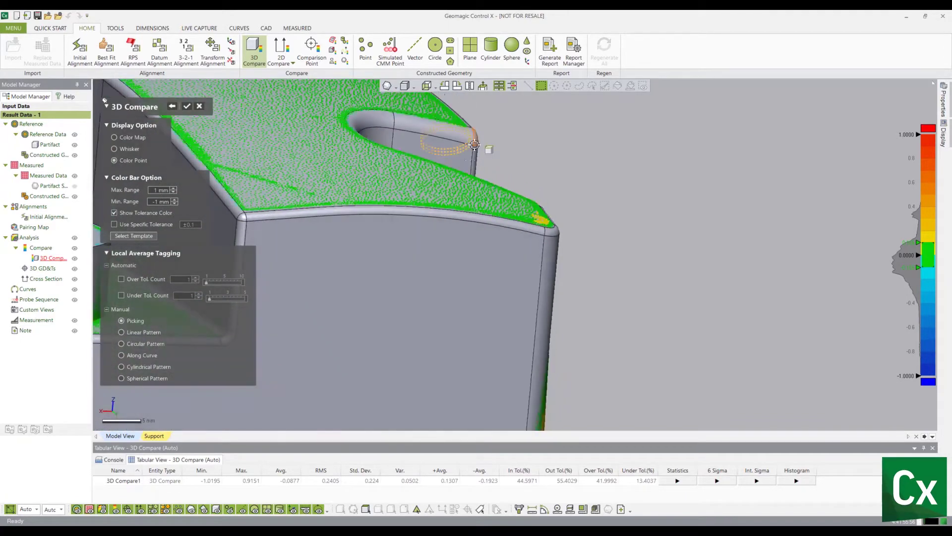
mouse_move(544, 213)
right_mouse_down()
mouse_move(414, 197)
mouse_move(365, 229)
mouse_move(436, 208)
mouse_move(594, 211)
right_mouse_up()
scroll(436, 208, "down", 3)
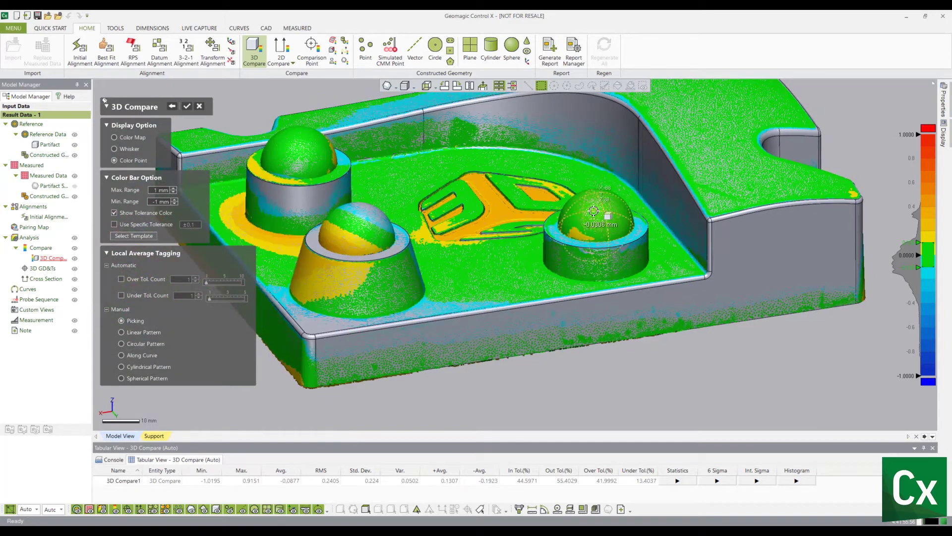
mouse_move(331, 221)
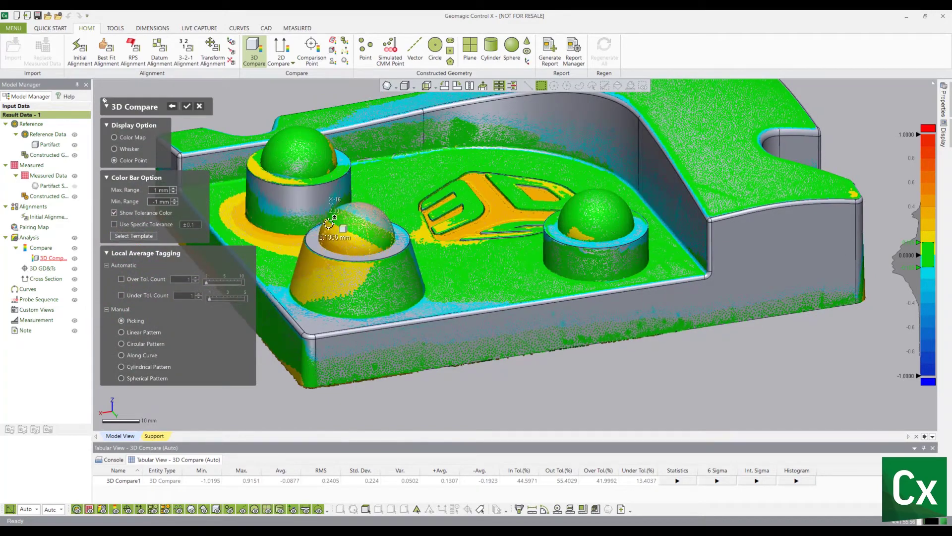
scroll(329, 224, "down", 3)
scroll(318, 221, "down", 2)
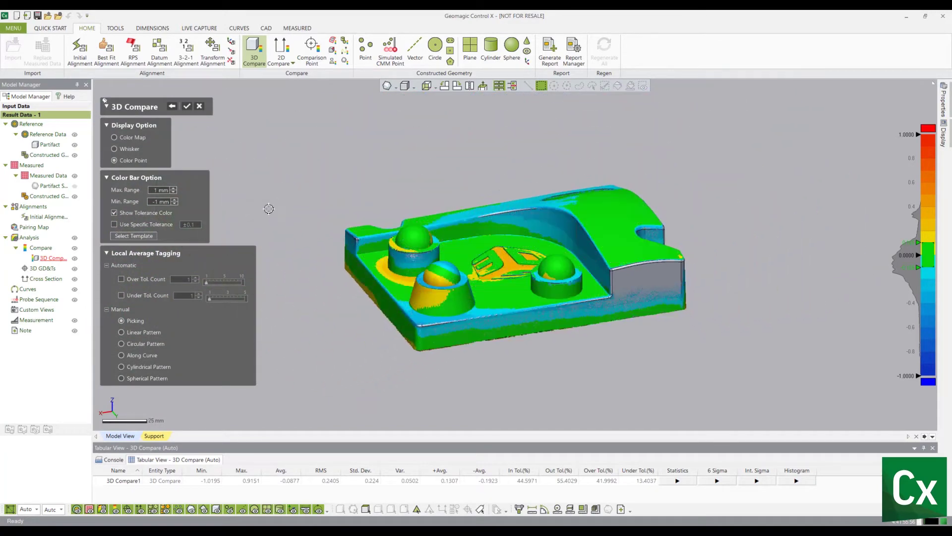
- Switch display to Color Map with Show Contour Line on, rotating to inspect the contours
left_click(114, 138)
mouse_move(590, 192)
right_mouse_down()
mouse_move(595, 312)
mouse_move(722, 395)
right_mouse_up()
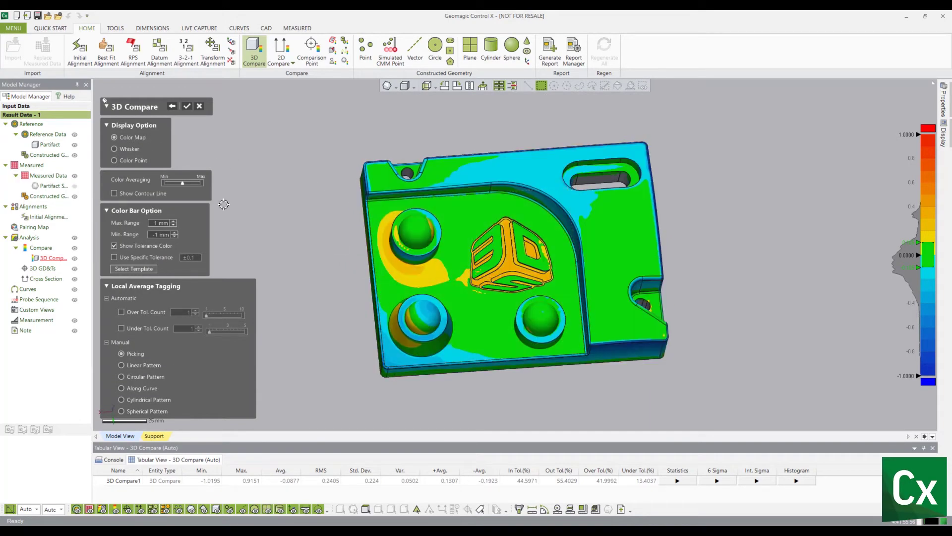
left_click(144, 195)
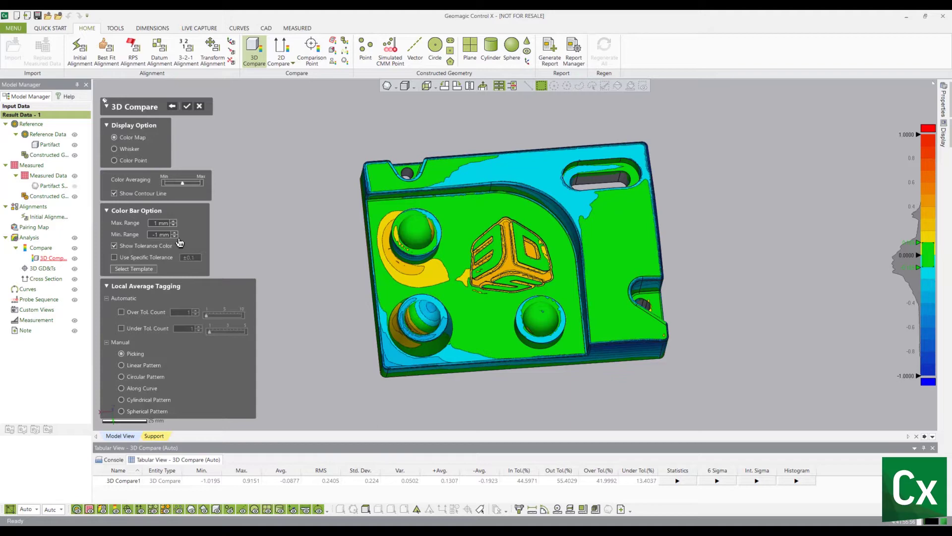
right_click_drag(371, 274, 268, 197)
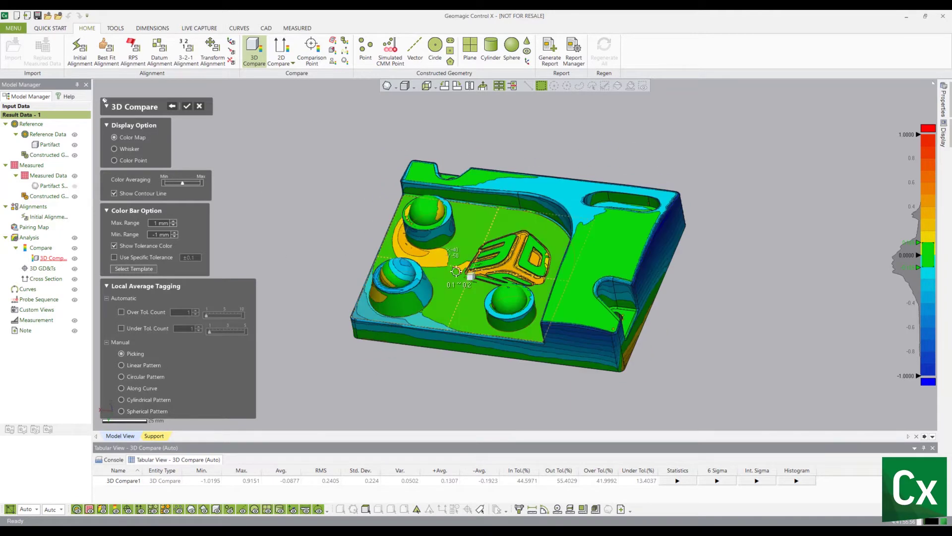
right_click_drag(427, 278, 457, 300)
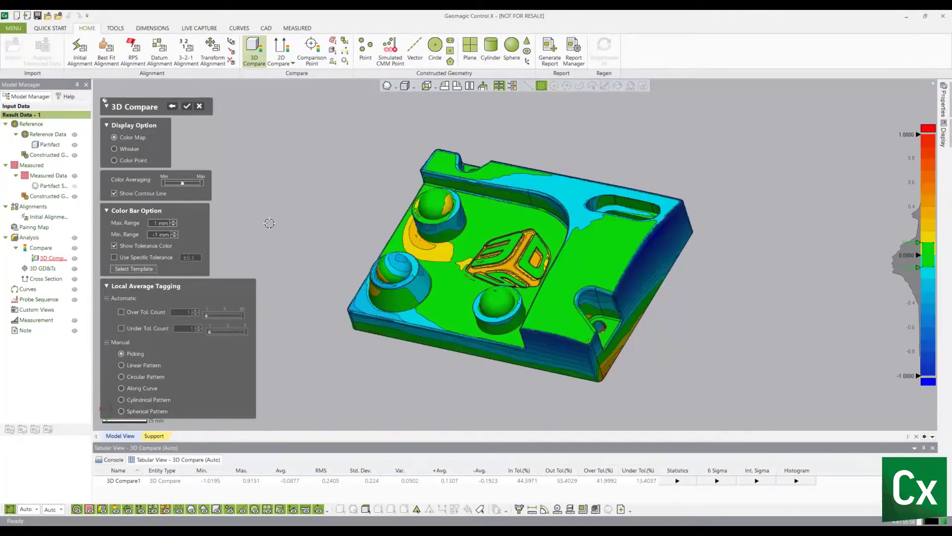
- Turn off contour lines and apply a specific tolerance of -0.2 ~ 0.05 mm
left_click(158, 195)
left_click(148, 262)
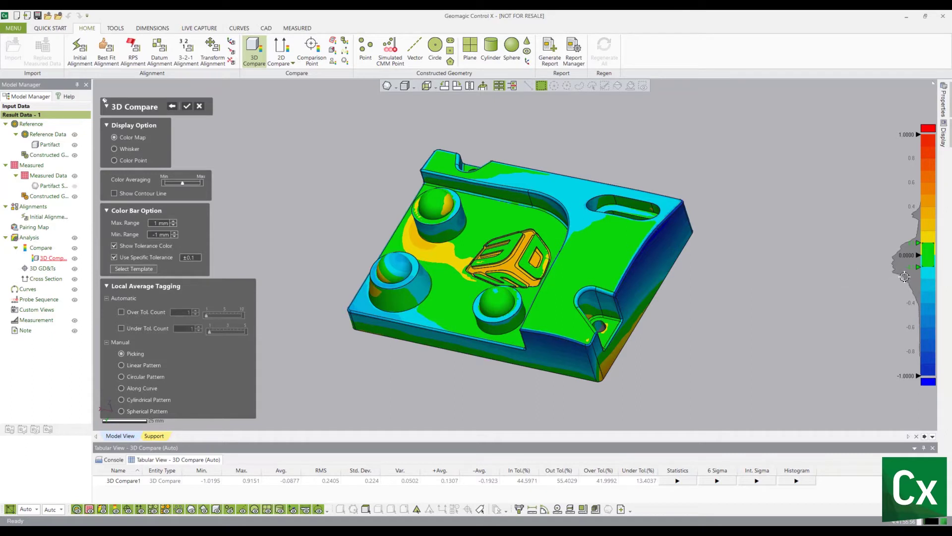
double_click(195, 257)
type(".05")
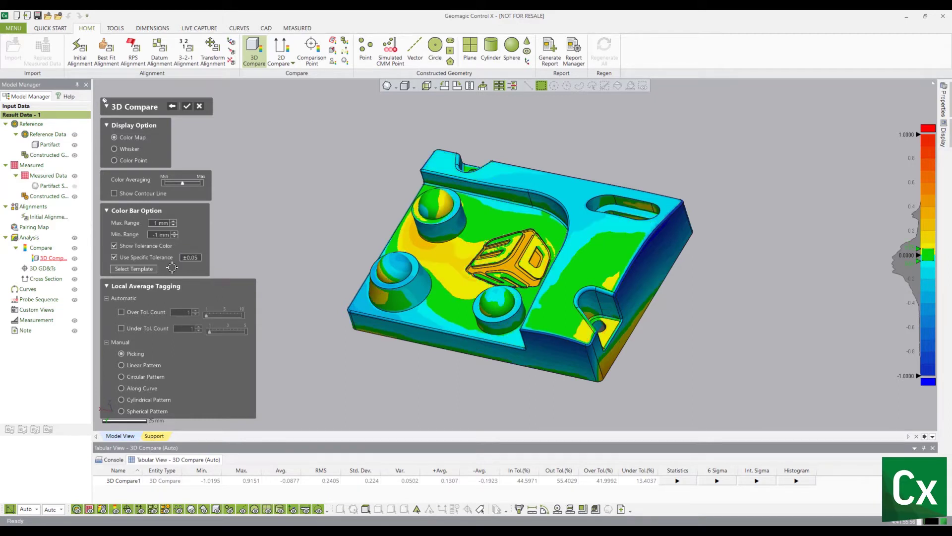
double_click(197, 258)
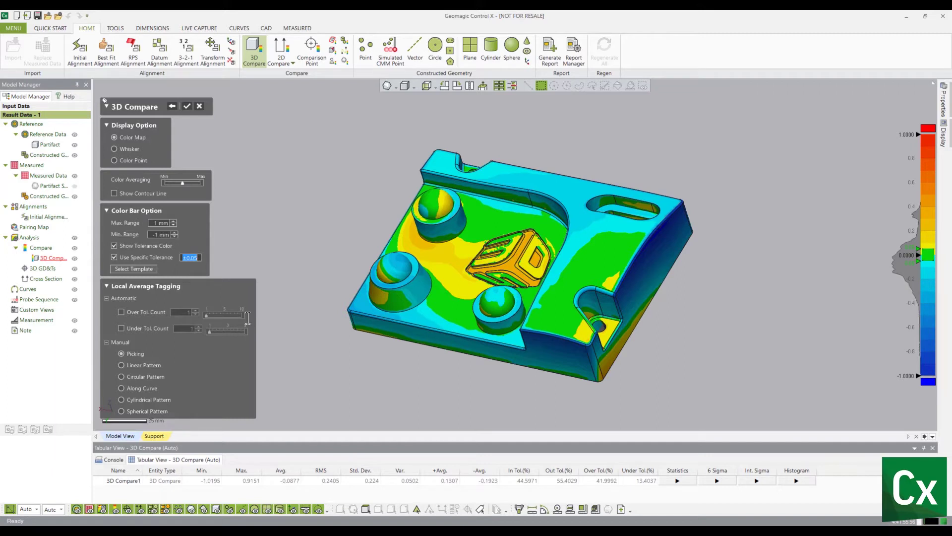
left_click(200, 257)
type("~-.")
type("2")
key("Return")
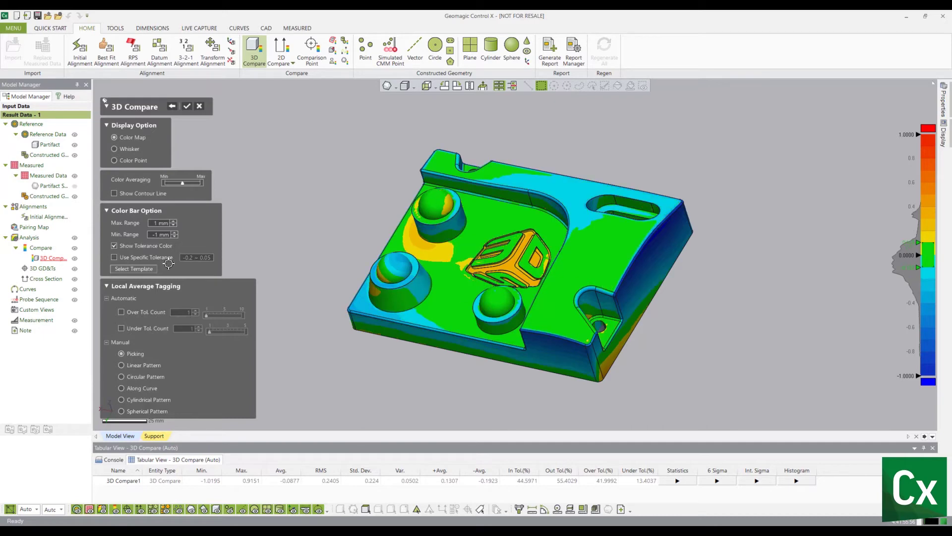
- Manually pick three deviation tags: near the cube, on the side face, and lower right
left_click(447, 284)
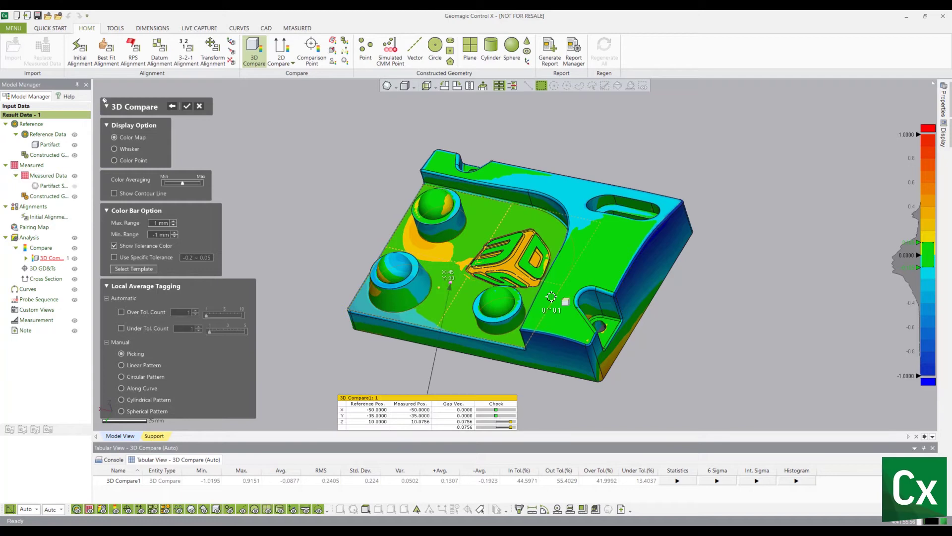
left_click(635, 267)
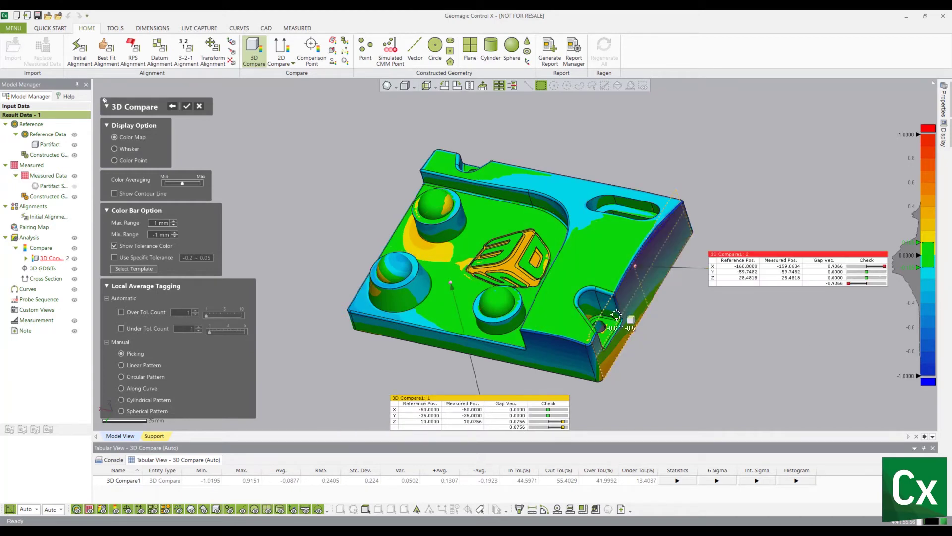
left_click(558, 321)
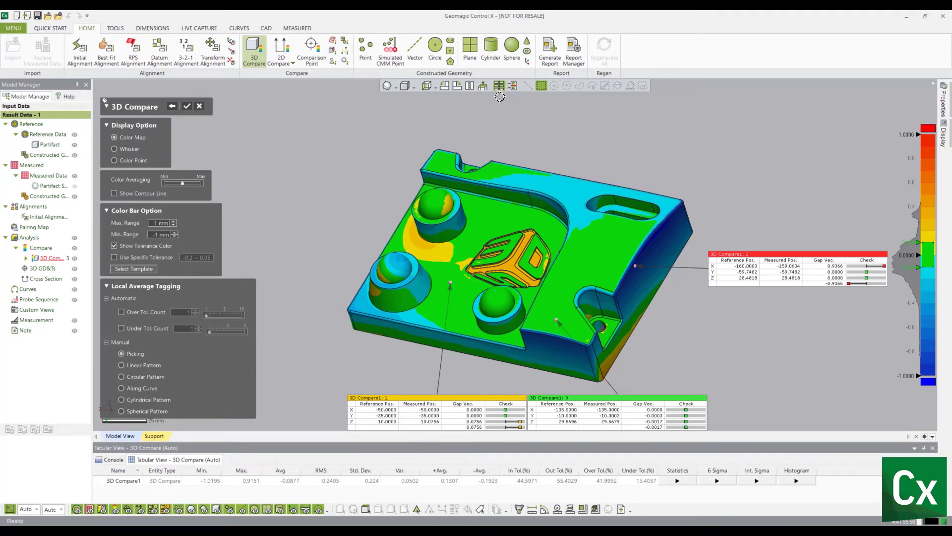
mouse_move(726, 220)
right_mouse_down()
mouse_move(593, 122)
mouse_move(456, 153)
mouse_move(614, 152)
mouse_move(585, 135)
right_mouse_up()
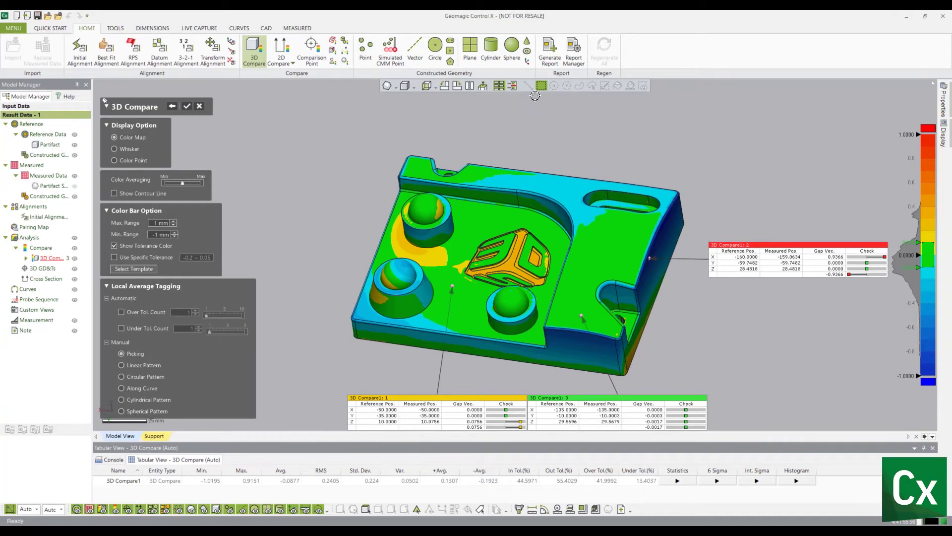
- Snap-align the three tag callouts and drag them to the upper left, upper right and lower right
left_click(517, 87)
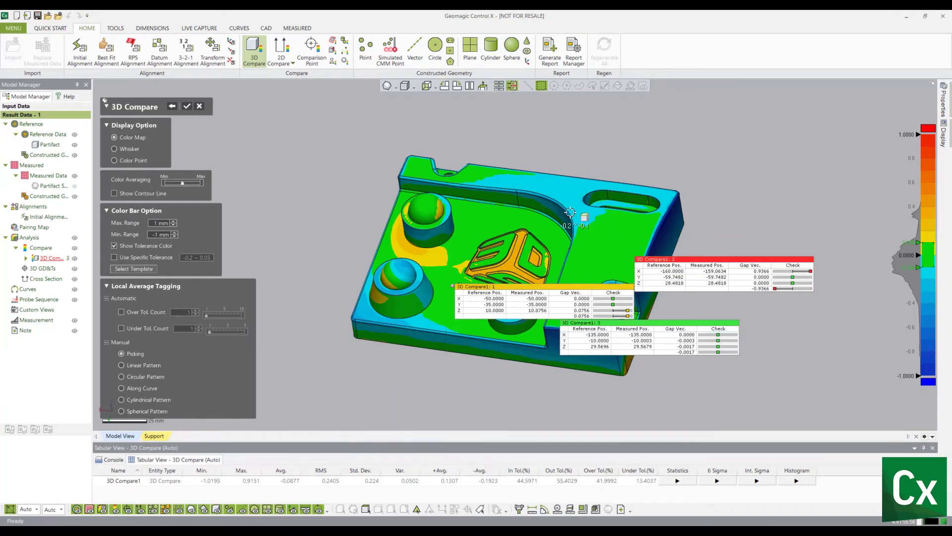
right_click_drag(570, 212, 642, 150)
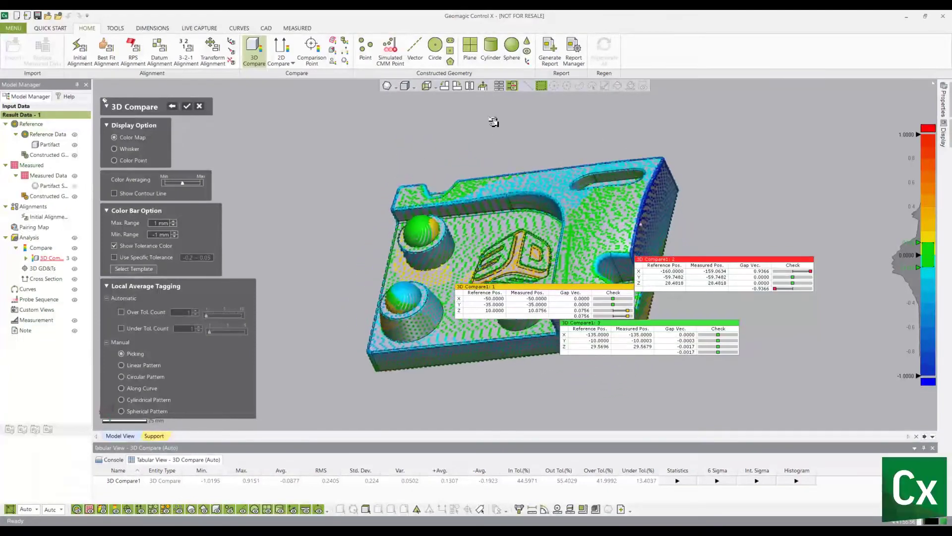
right_click_drag(642, 150, 552, 271)
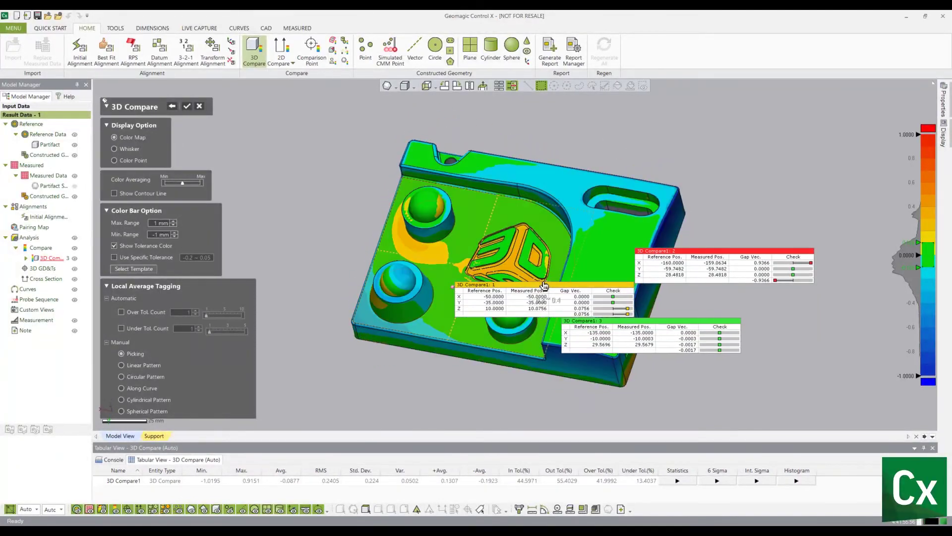
left_click_drag(544, 285, 289, 135)
left_click_drag(620, 321, 619, 311)
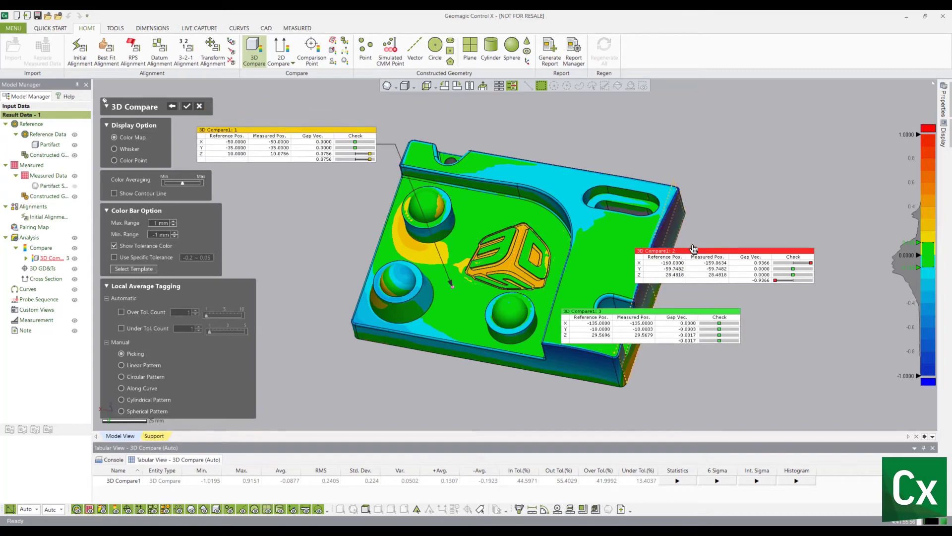
left_click_drag(693, 251, 737, 130)
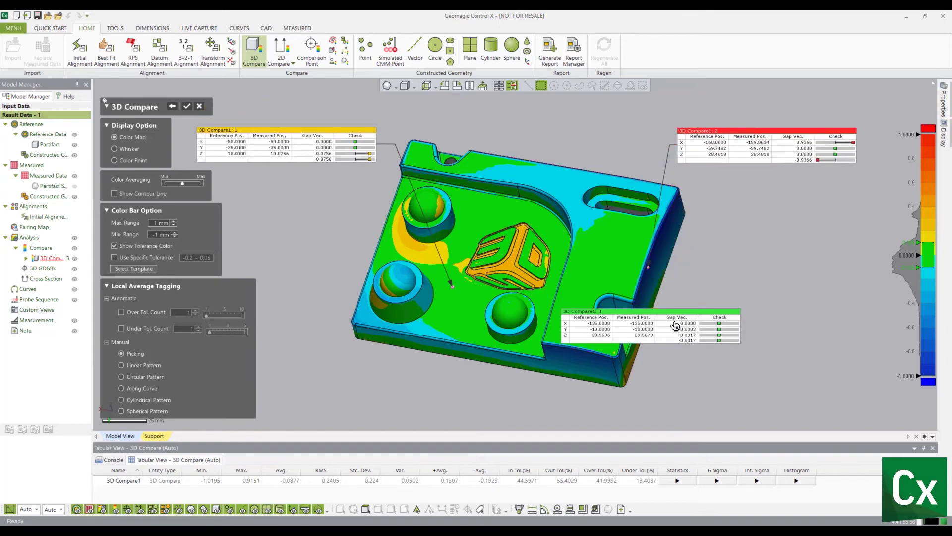
left_click_drag(676, 325, 777, 380)
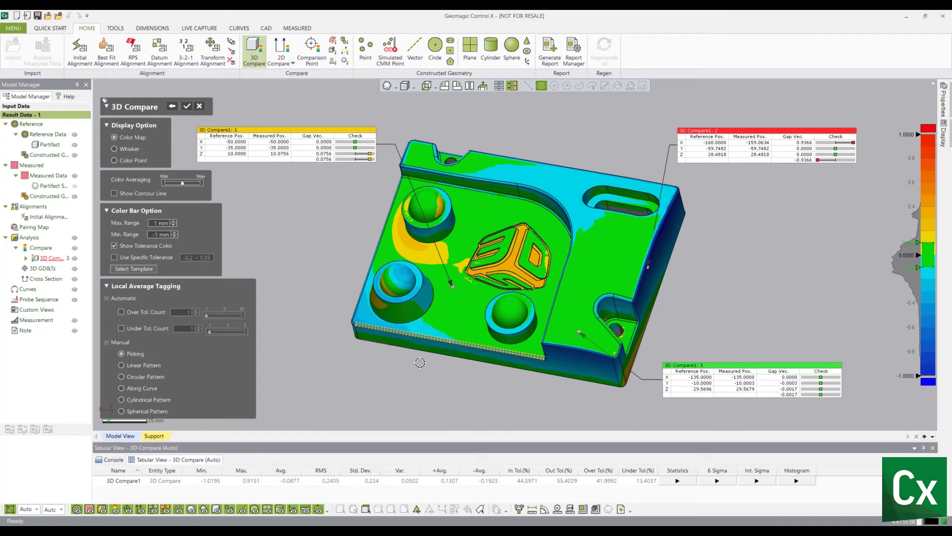
- Try Over and Under Tol. Count auto-tags, remove them, and confirm the 3D Compare
left_click(121, 313)
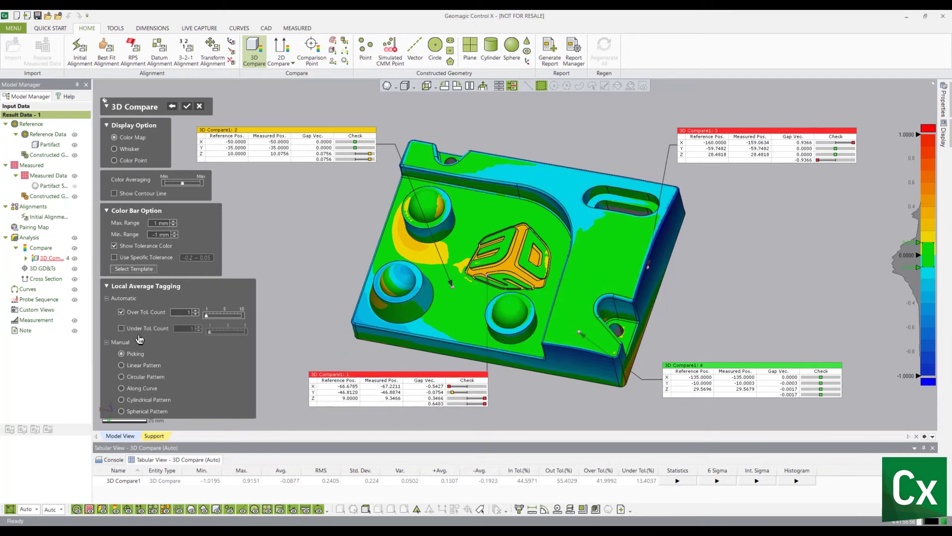
left_click(121, 328)
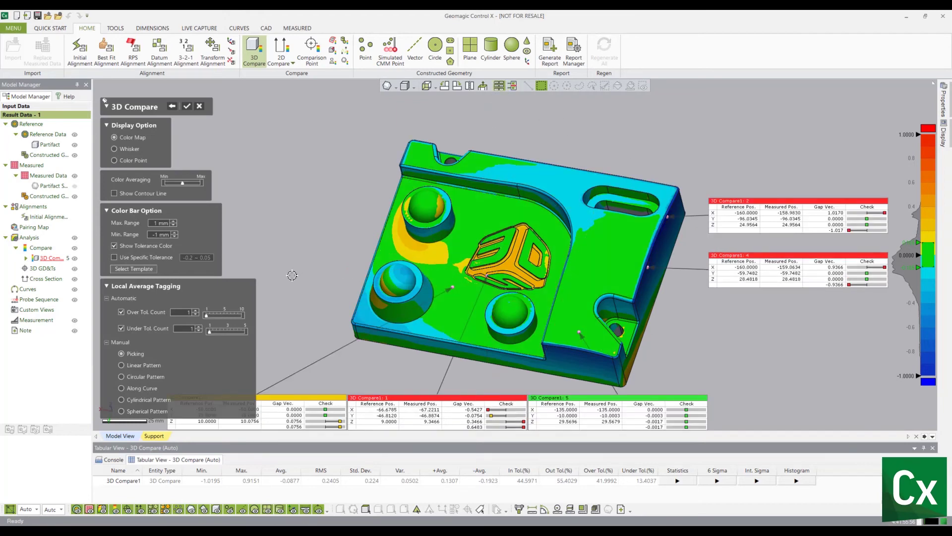
left_click(121, 328)
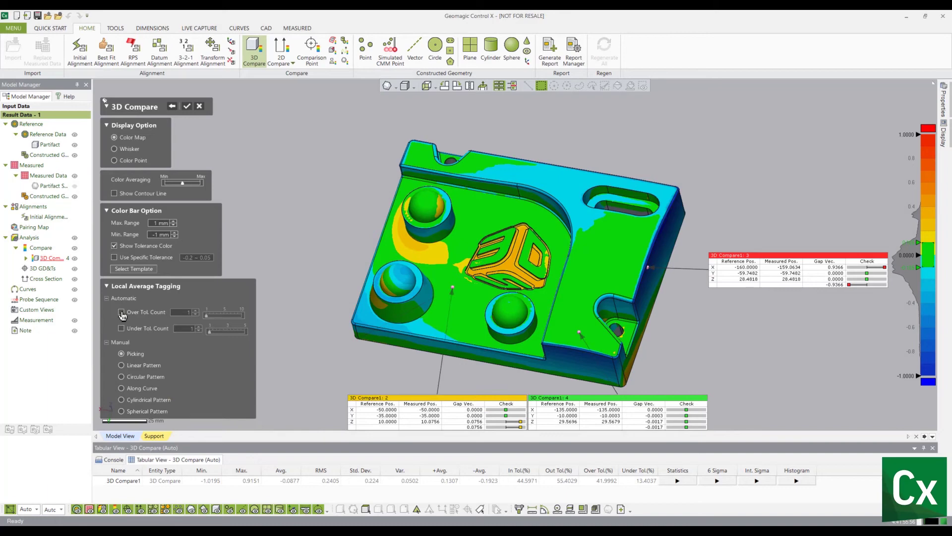
left_click(187, 106)
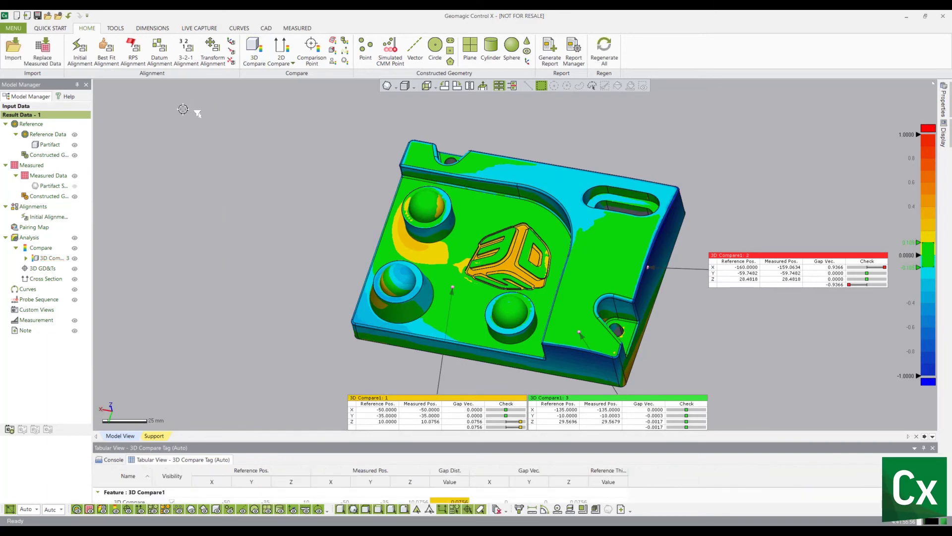
left_click(74, 258)
left_click(75, 257)
left_click(114, 510)
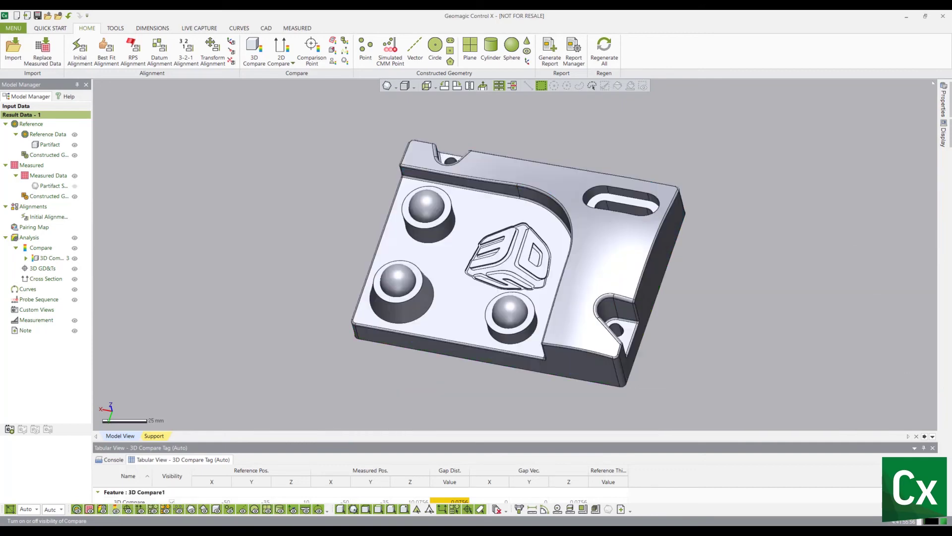
left_click(115, 510)
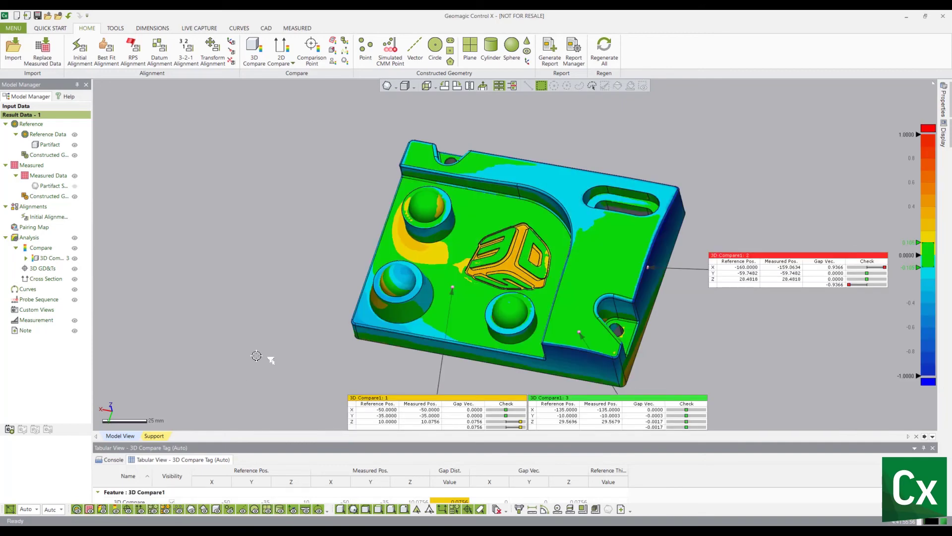